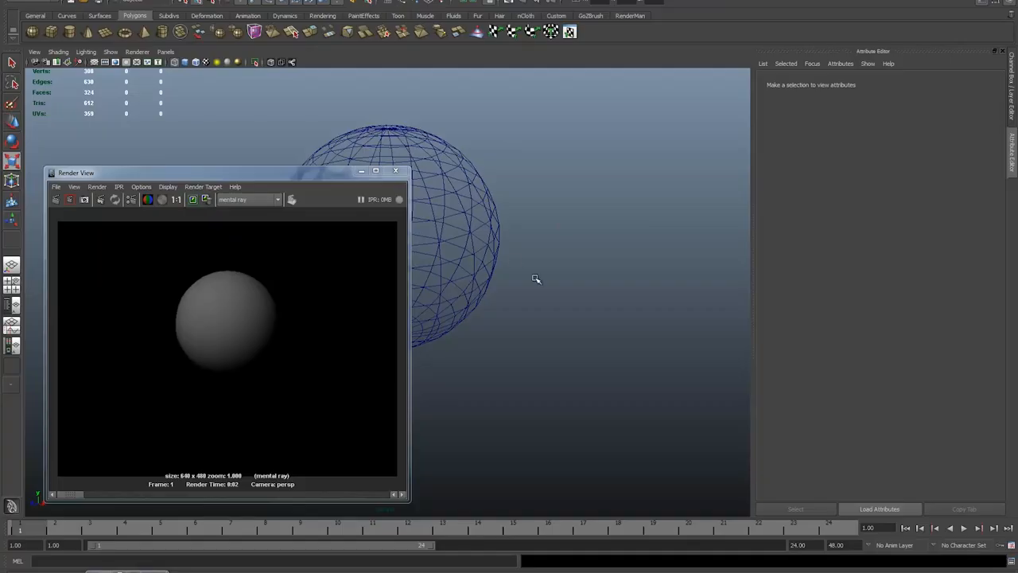
# Select the polygon sphere and bring up its marking menu of material assignment options.
pyautogui.click(423, 253)
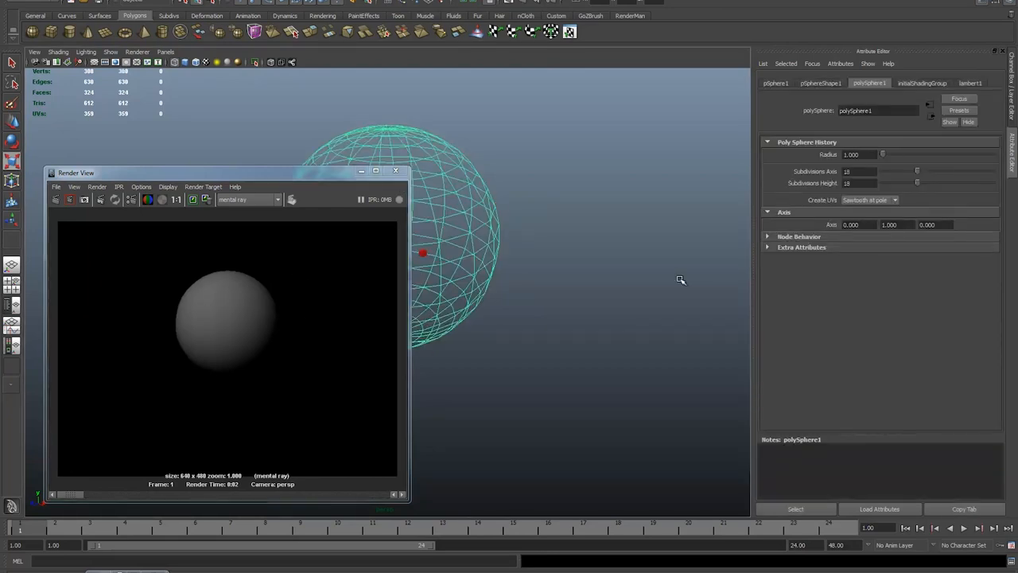
pyautogui.click(653, 193)
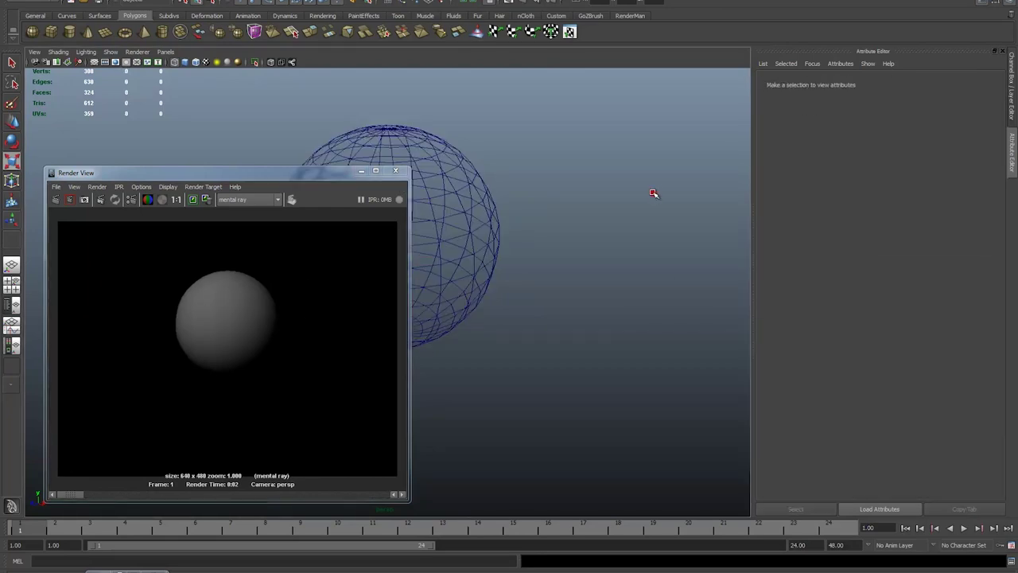
pyautogui.click(467, 199)
pyautogui.moveTo(468, 199); pyautogui.dragTo(480, 372, button='right')
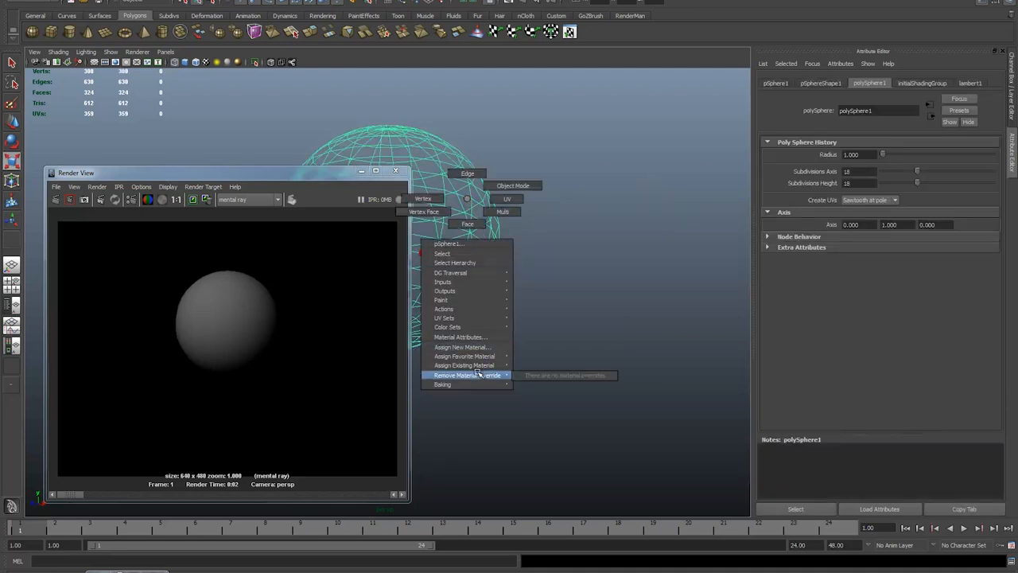
# Assign a new surface shader to the sphere, set its Out Color to mid grey and re-render.
pyautogui.moveTo(465, 355)
pyautogui.click(566, 412)
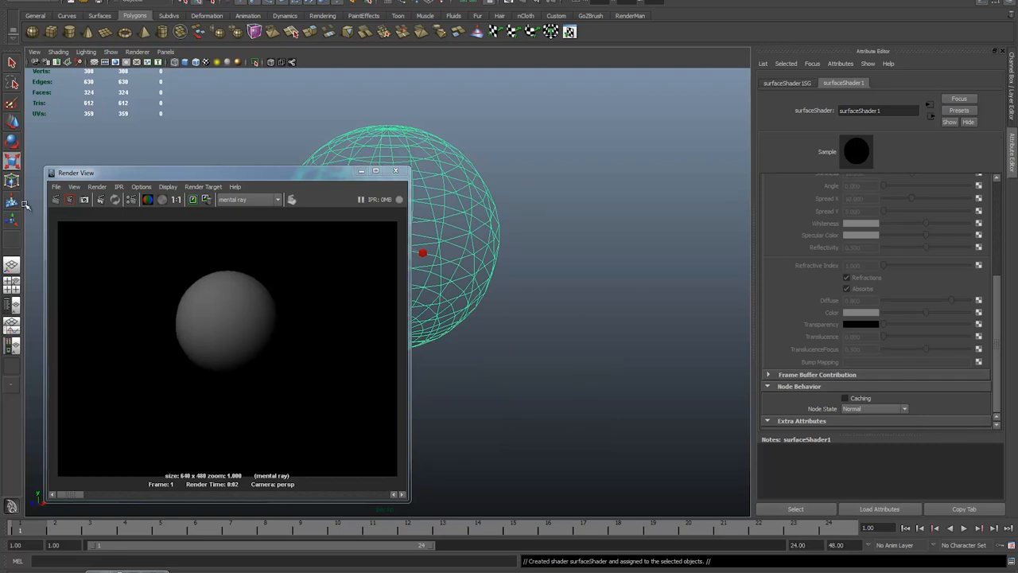
pyautogui.click(56, 200)
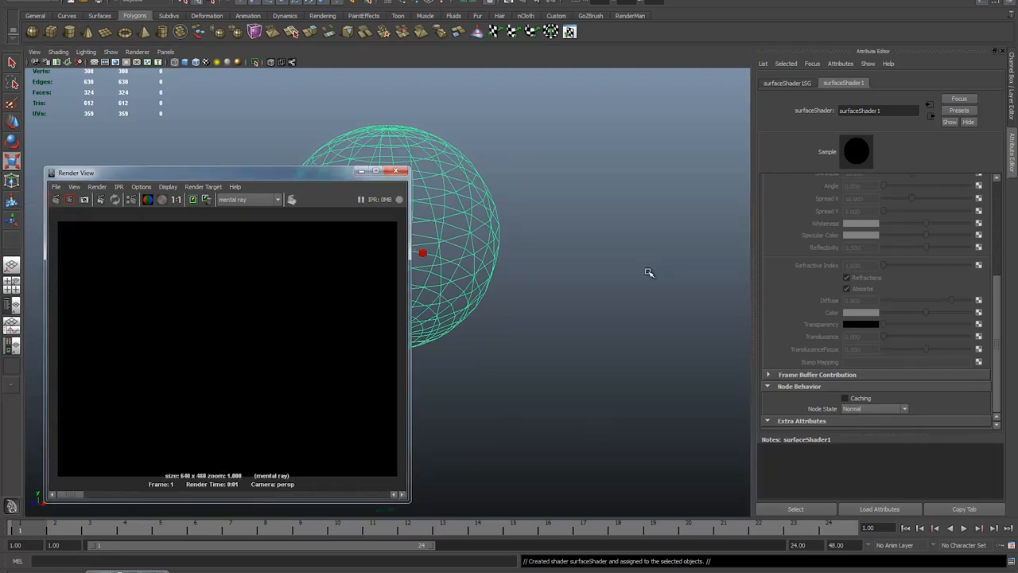
pyautogui.click(162, 199)
pyautogui.scroll(5, 984, 319)
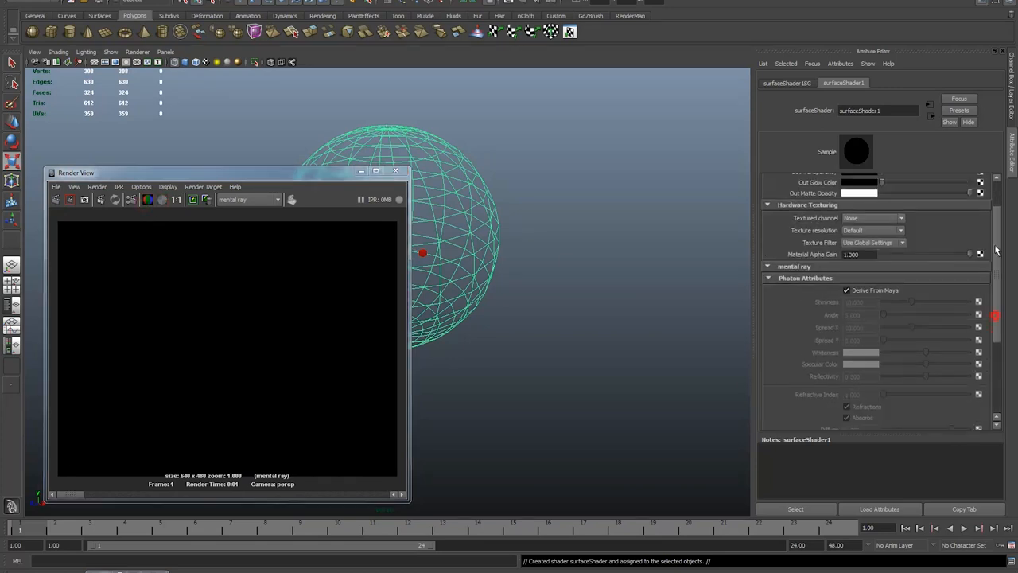
pyautogui.click(866, 205)
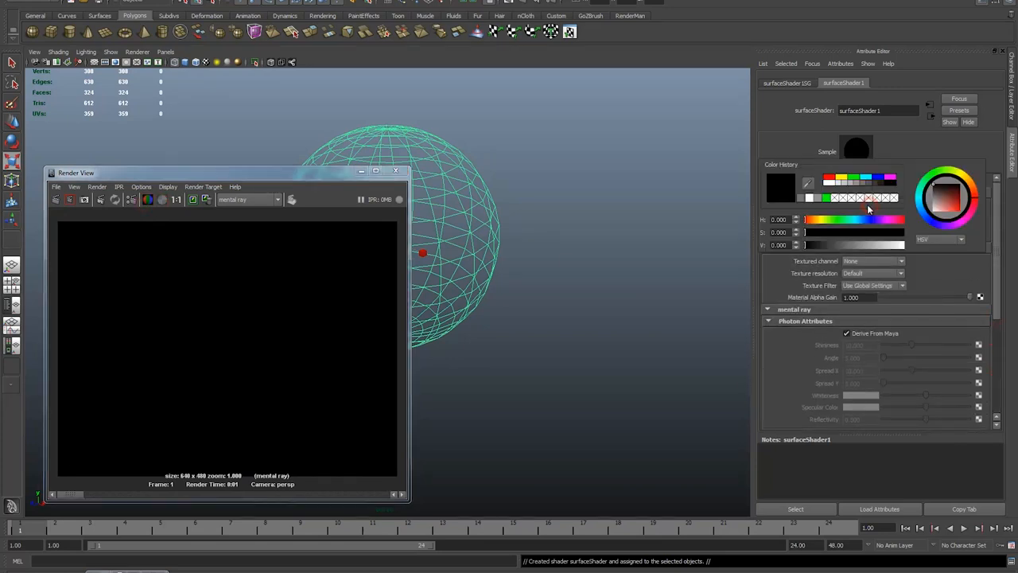
pyautogui.click(859, 185)
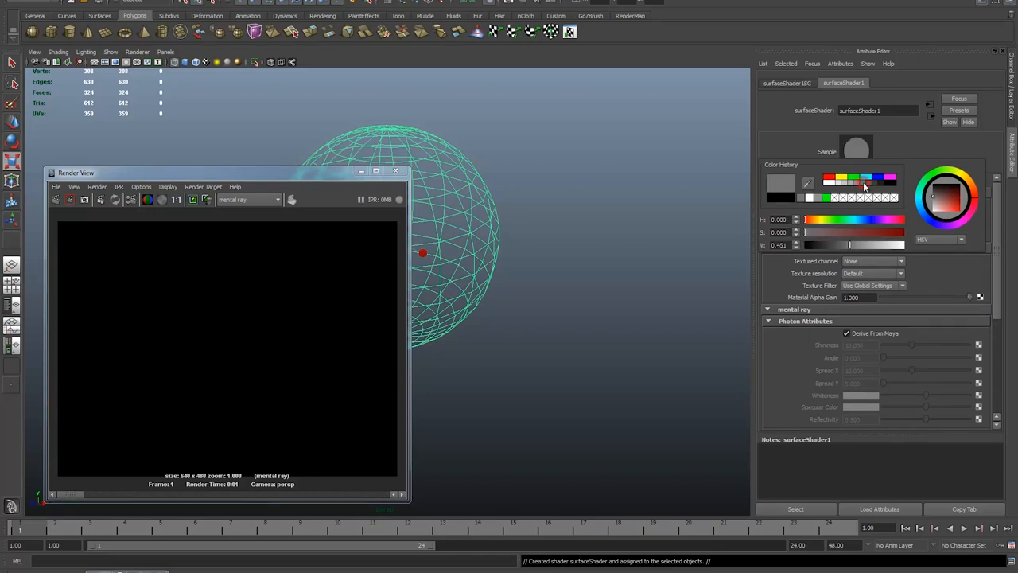
pyautogui.click(55, 201)
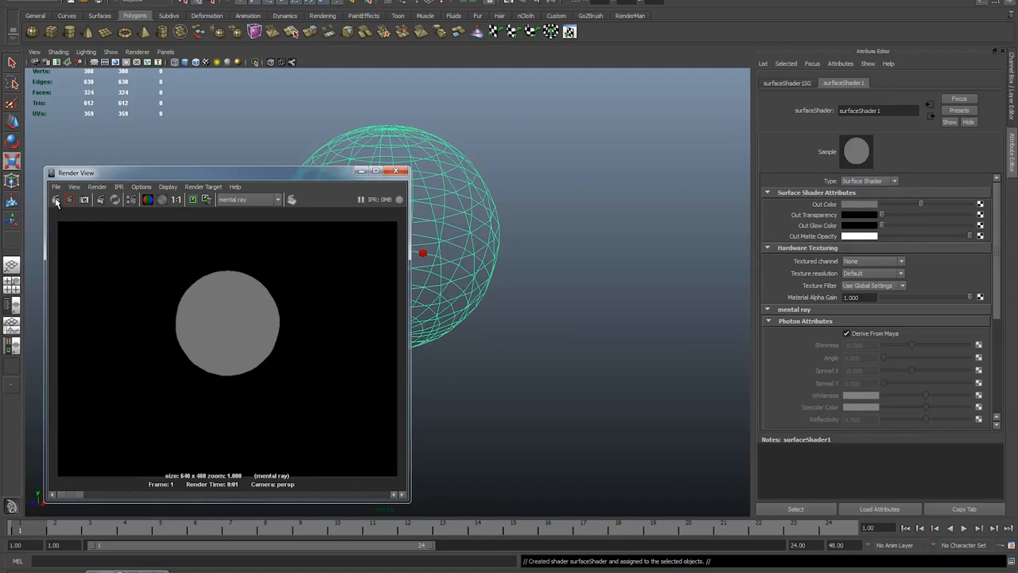
# In Hypershade graph surfaceShader1's connections and show the surfaceShader1SG shading group's attributes.
pyautogui.click(557, 278)
pyautogui.click(134, 3)
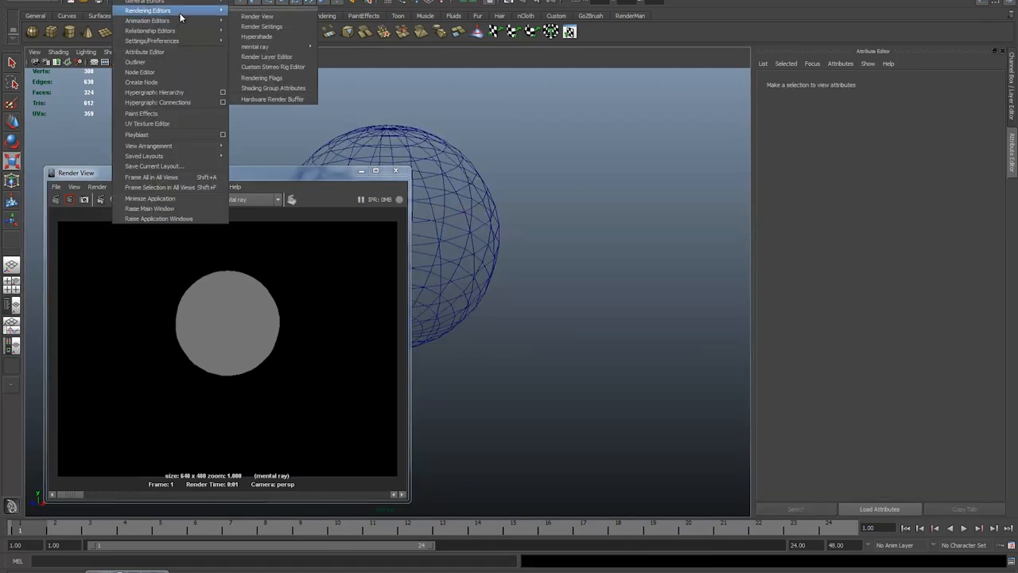
pyautogui.click(259, 36)
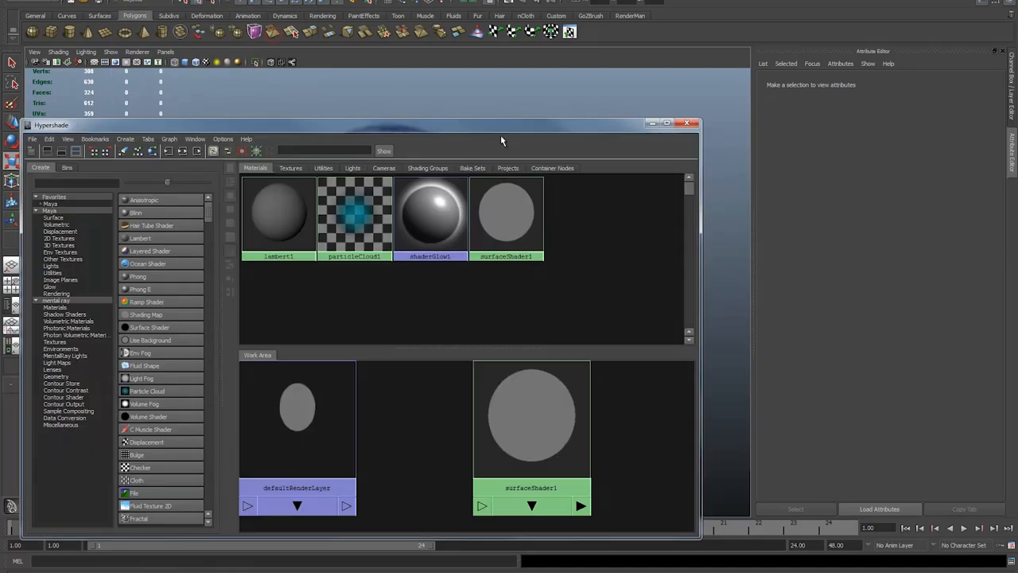
pyautogui.click(540, 420)
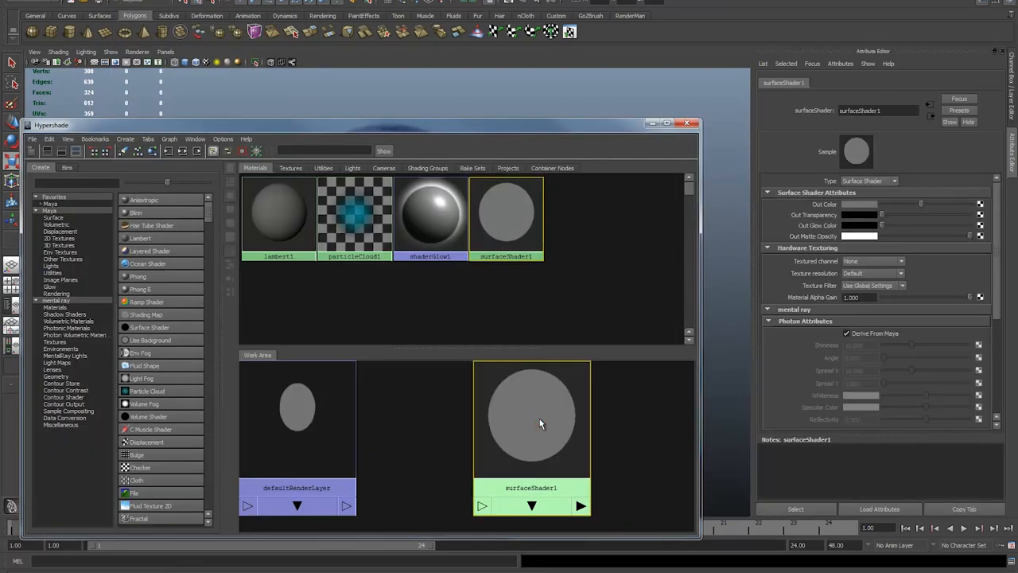
pyautogui.click(182, 154)
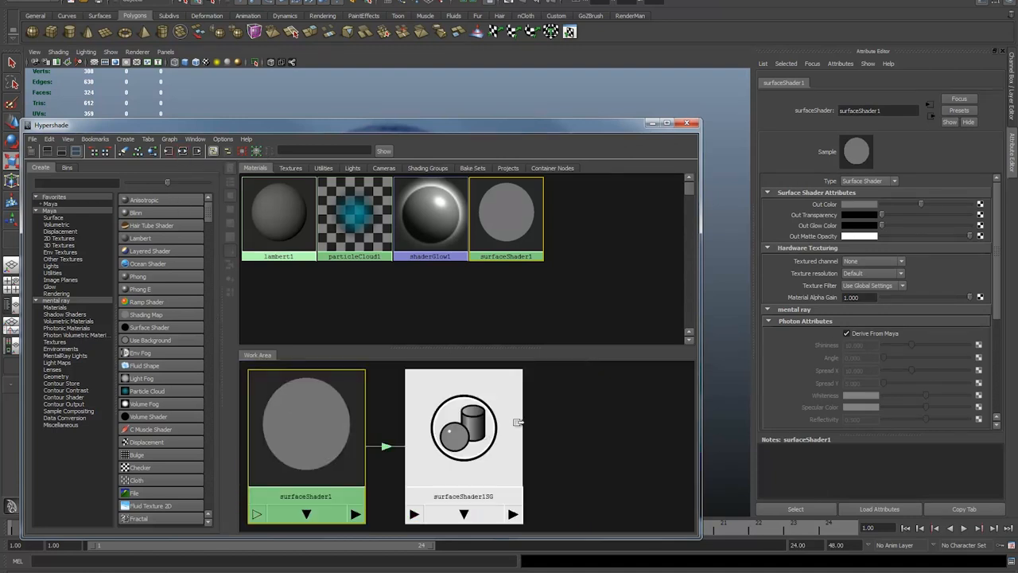
pyautogui.click(512, 422)
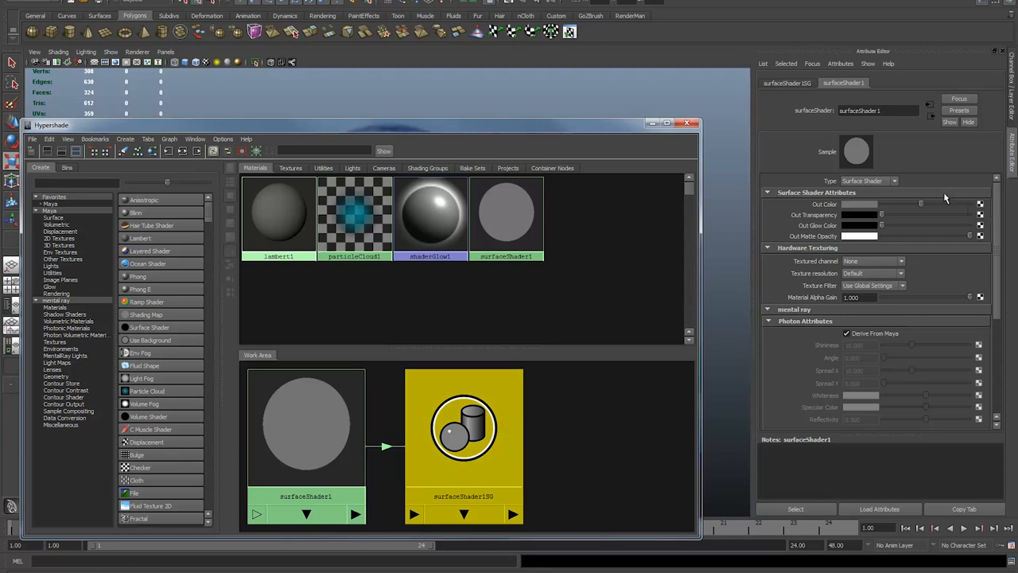
pyautogui.click(784, 83)
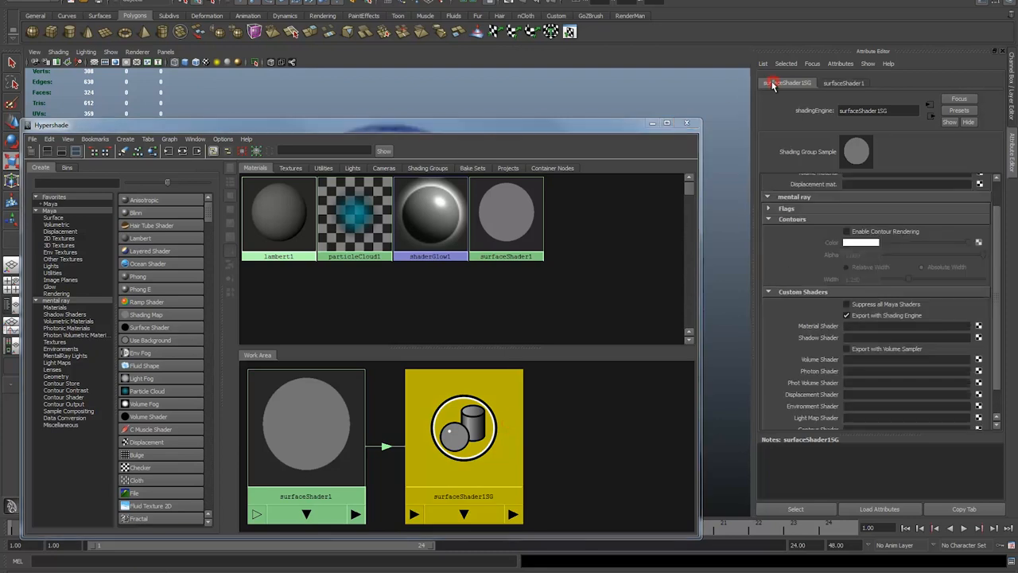
# Enable Contour Rendering under mental ray > Contours on surfaceShader1SG and re-render the sphere.
pyautogui.click(689, 125)
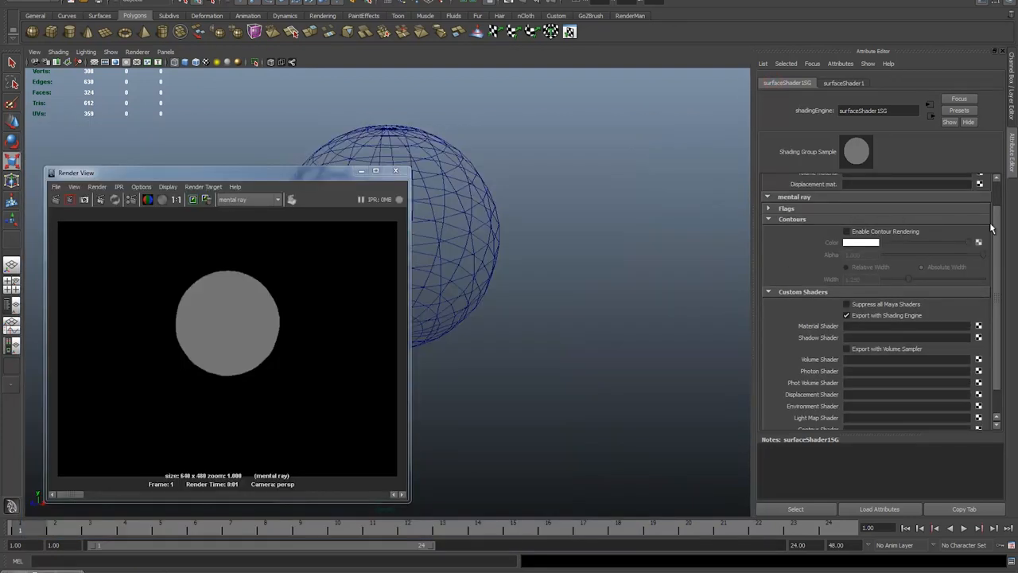
pyautogui.moveTo(999, 215); pyautogui.dragTo(1001, 179)
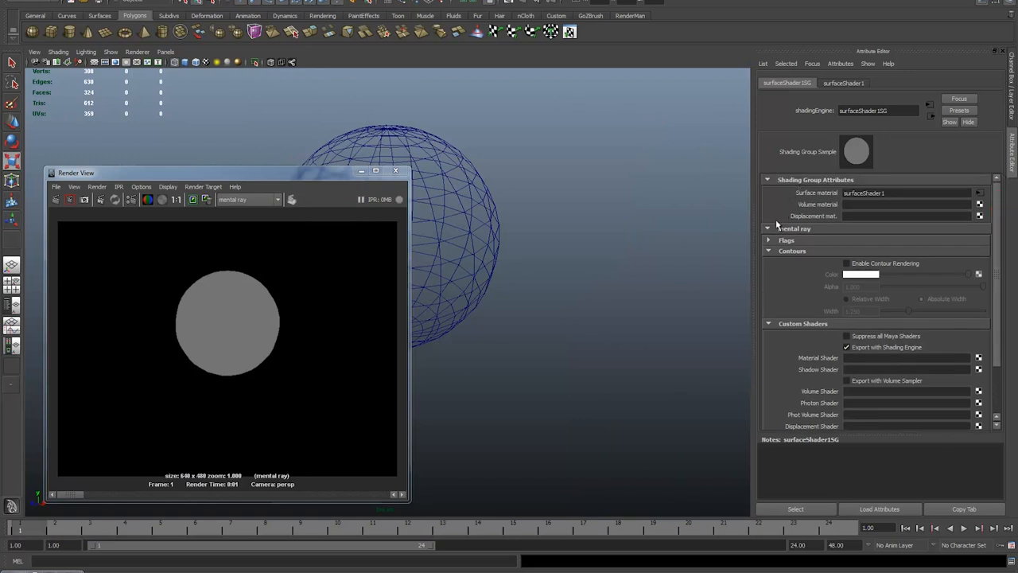
pyautogui.click(847, 263)
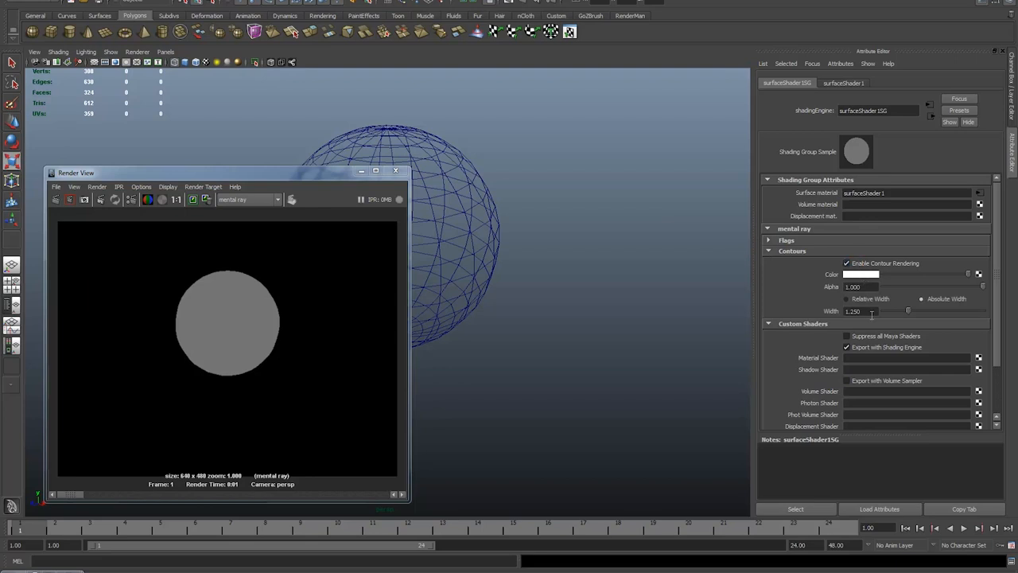
pyautogui.click(56, 199)
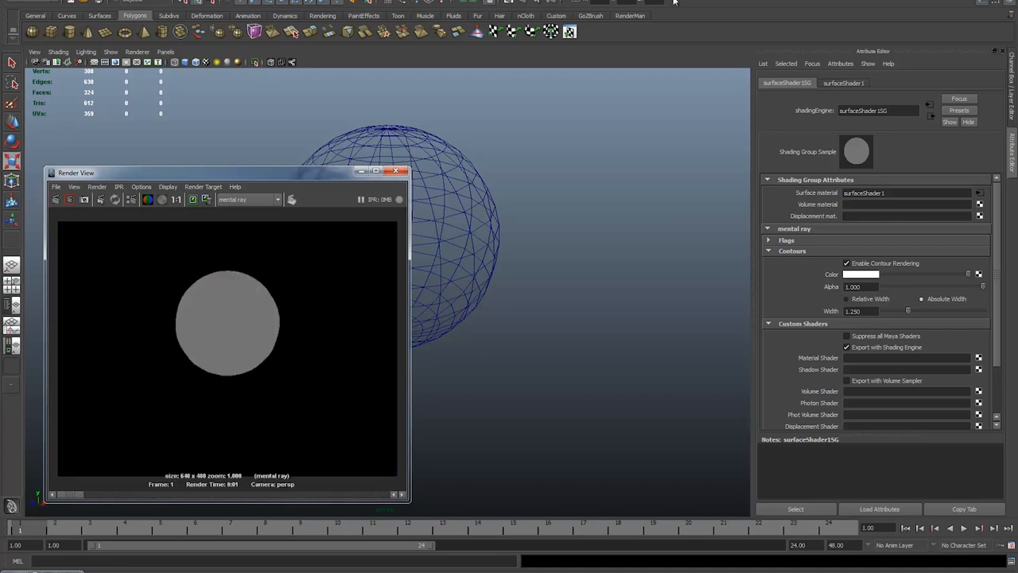
# Enable Contour Rendering in the mental ray Render Settings Features Contours section and re-render.
pyautogui.click(557, 2)
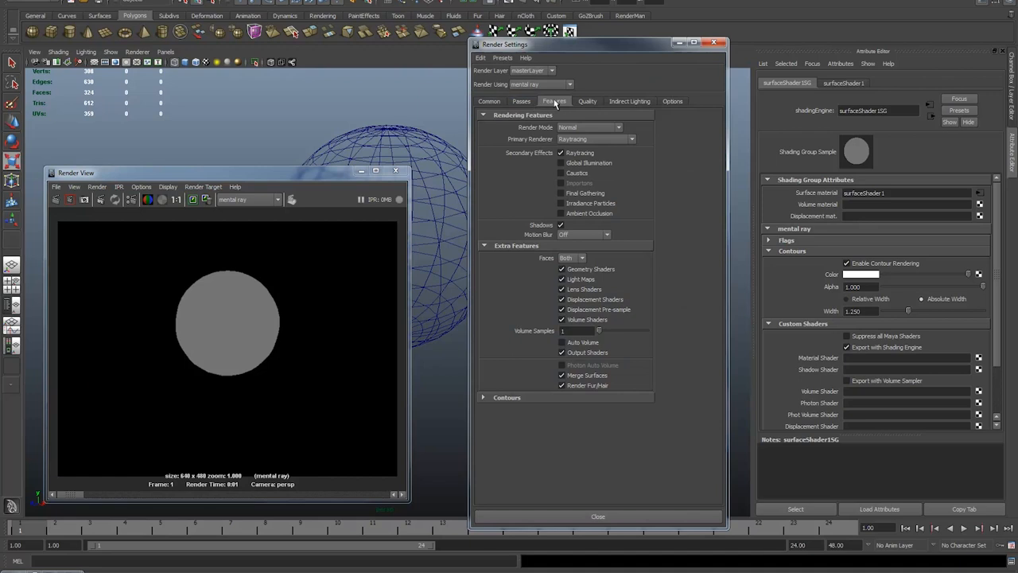
pyautogui.click(513, 398)
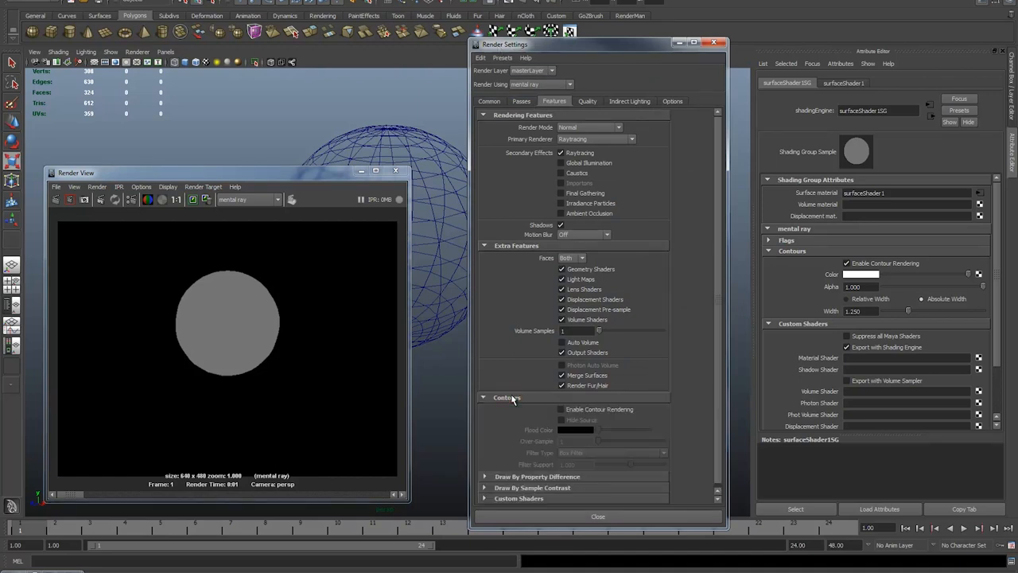
pyautogui.click(589, 412)
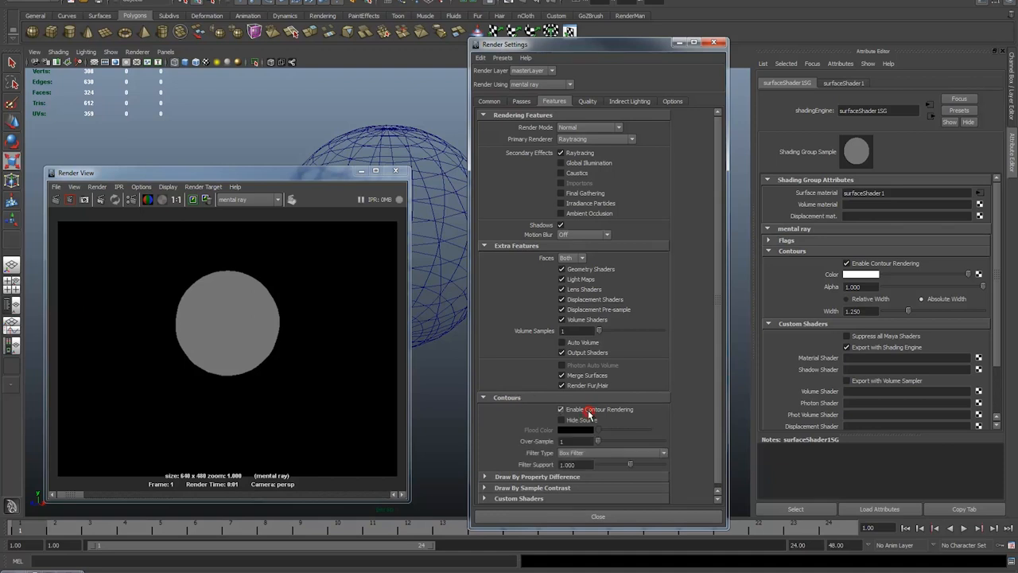
pyautogui.click(56, 200)
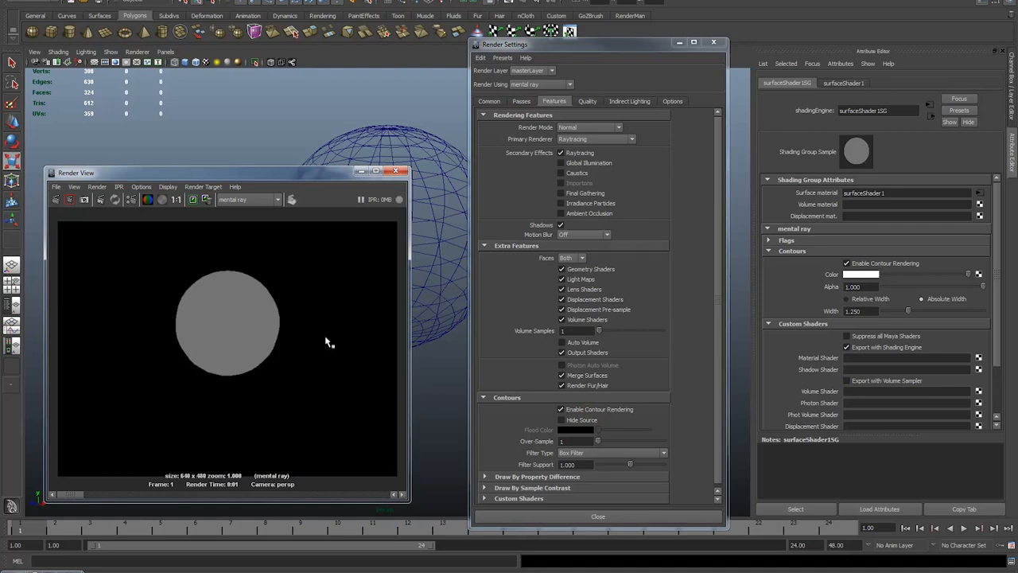
# Under Draw By Property Difference turn on Around all poly faces and re-render the wireframe contours.
pyautogui.click(537, 477)
pyautogui.scroll(-3, 538, 351)
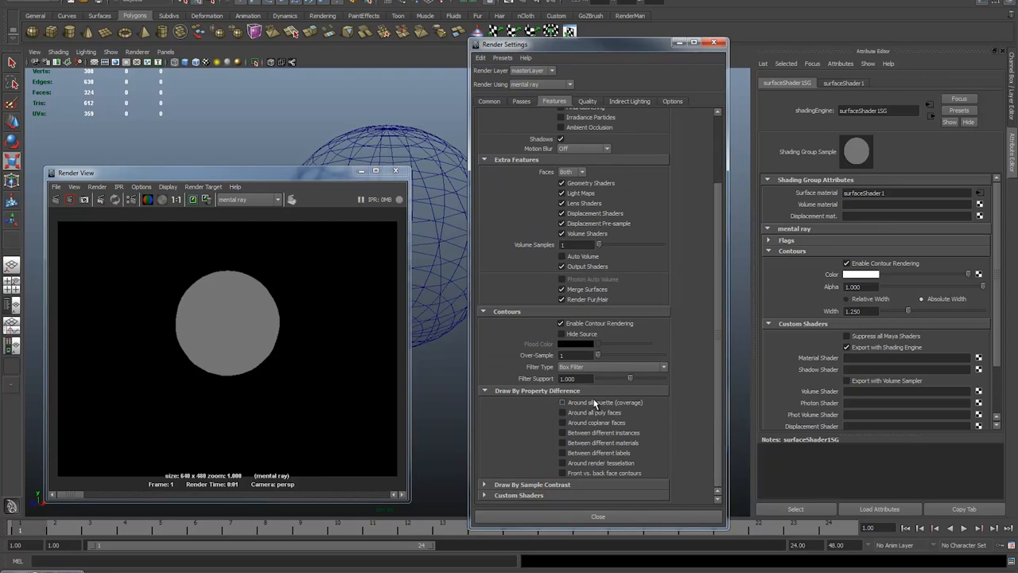
pyautogui.click(562, 412)
pyautogui.click(57, 200)
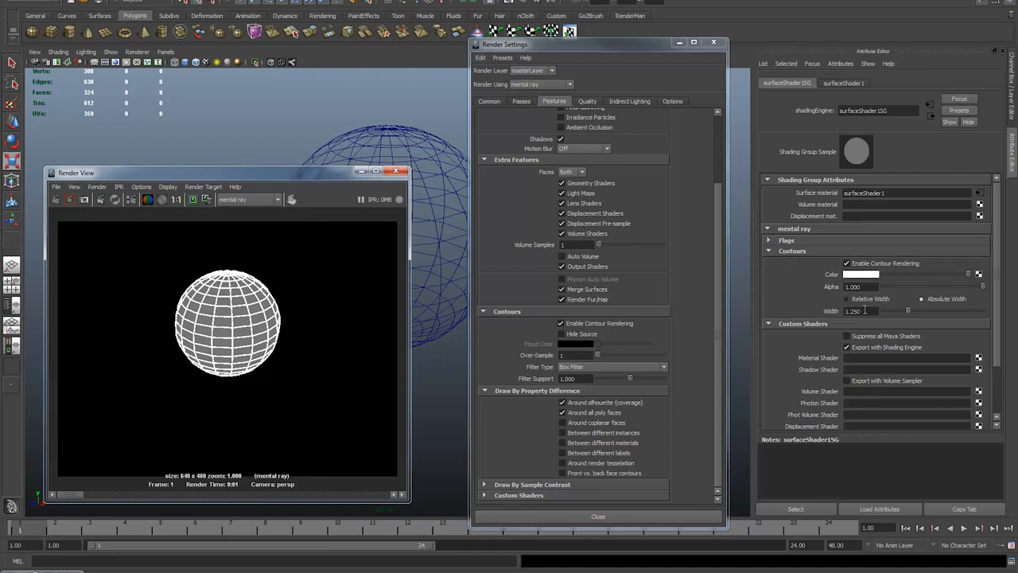
# Set the shading group's contour Width to 0.5 and re-render for thinner lines.
pyautogui.doubleClick(856, 310)
pyautogui.write('0.5')
pyautogui.press('Return')
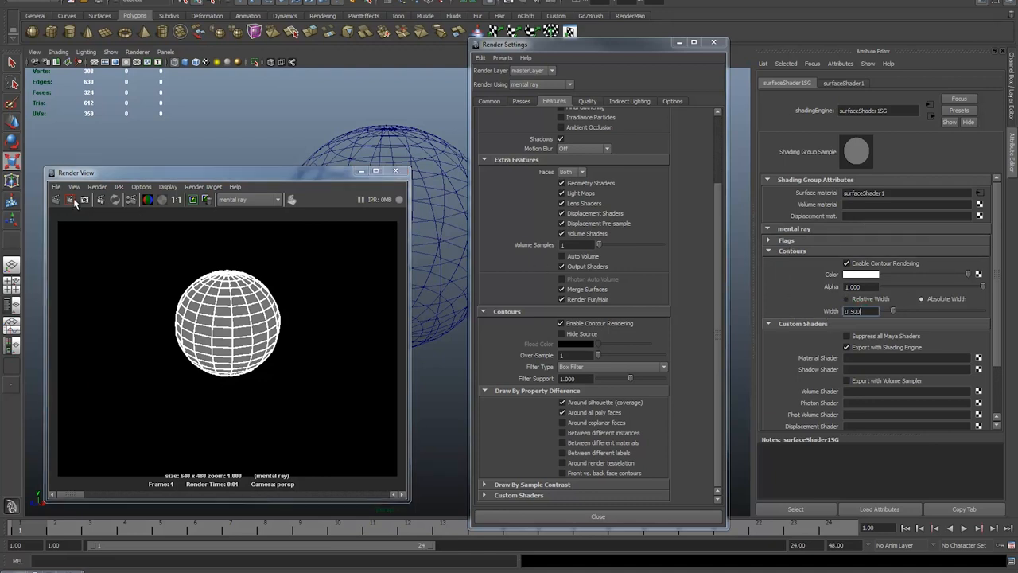
pyautogui.click(65, 201)
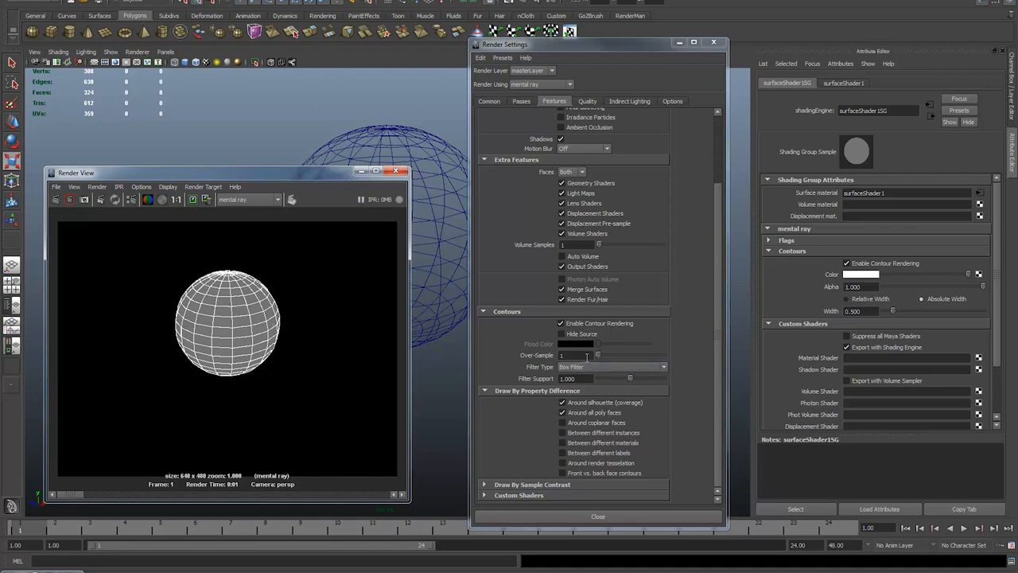
# Raise contour Over-Sample to 3, re-render, and keep Box Filter after reviewing the filter types.
pyautogui.moveTo(598, 355); pyautogui.dragTo(663, 355)
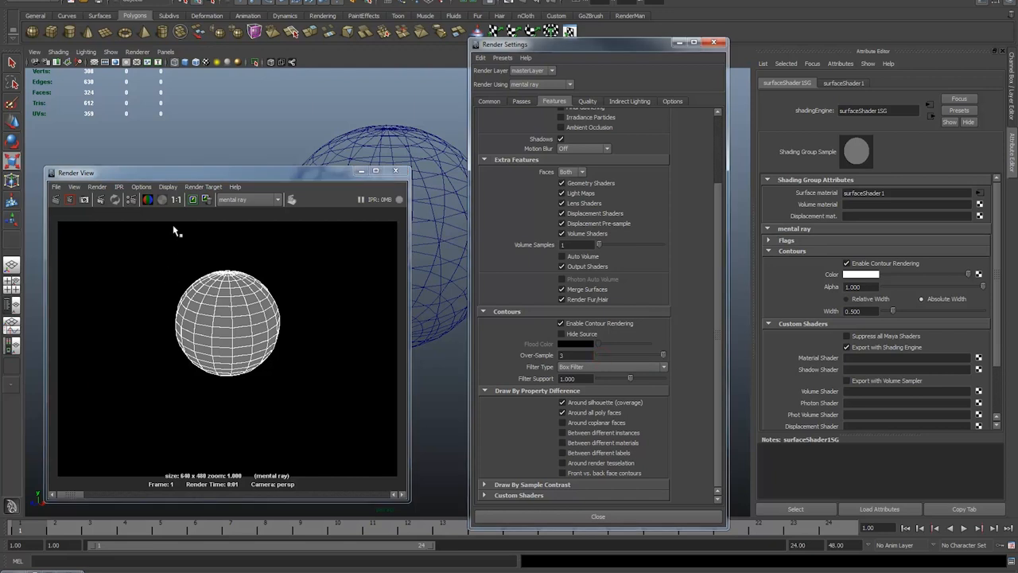
pyautogui.click(56, 200)
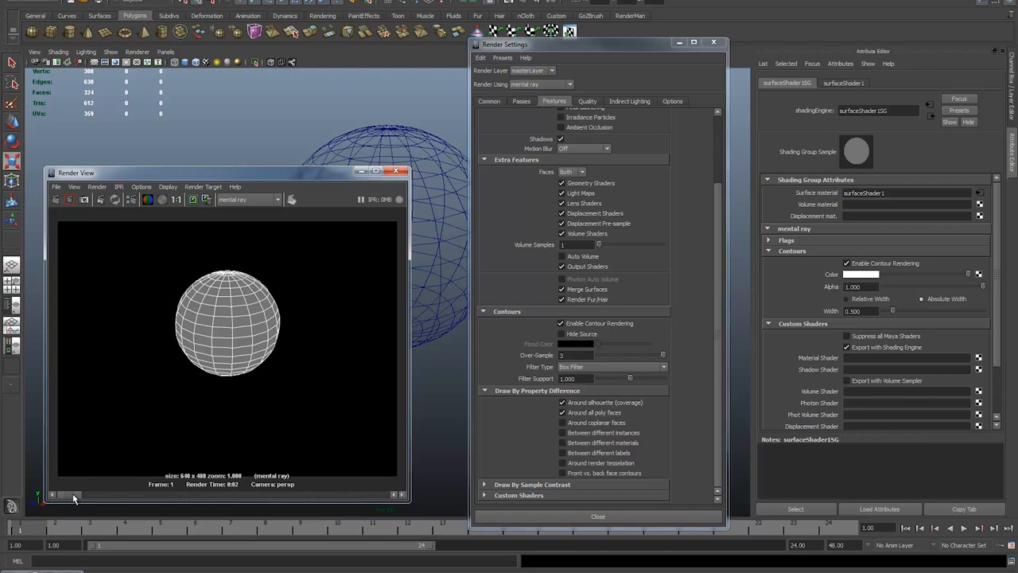
pyautogui.moveTo(73, 499)
pyautogui.mouseDown()
pyautogui.moveTo(127, 499)
pyautogui.moveTo(73, 499)
pyautogui.mouseUp()
pyautogui.click(615, 367)
pyautogui.click(601, 375)
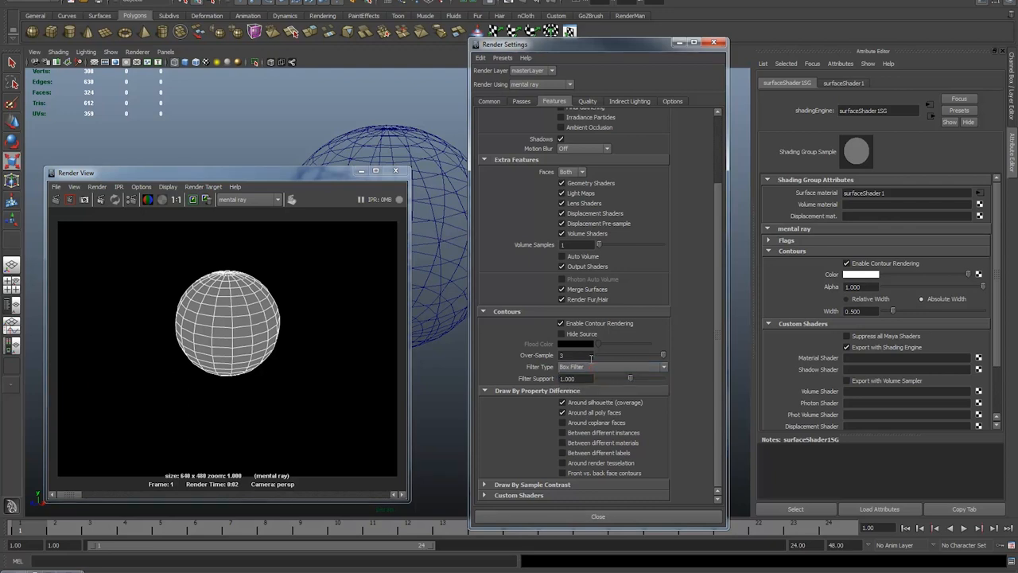